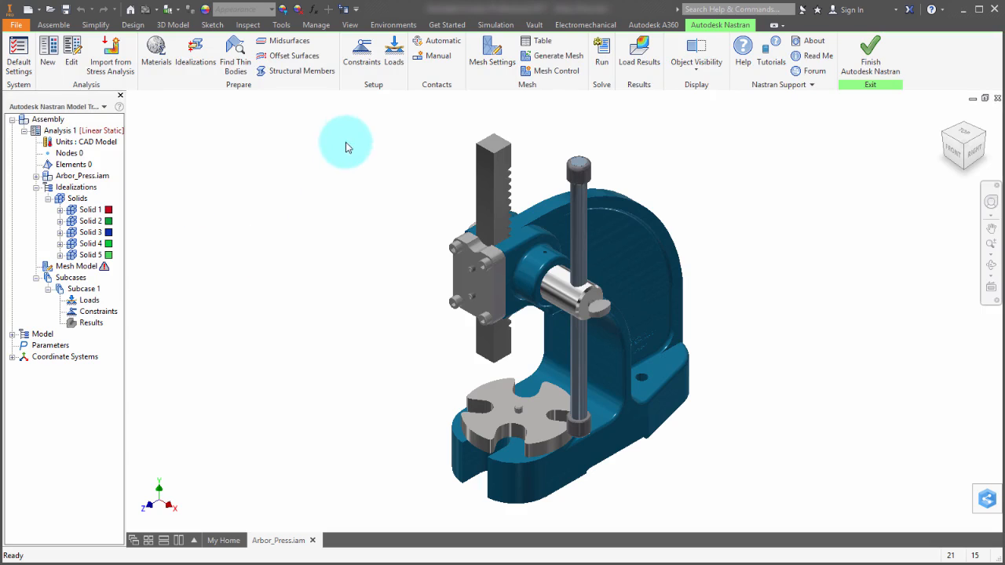
# - Create a new constraint from the model's Constraints branch and name it FIXED
pyautogui.click(361, 56)
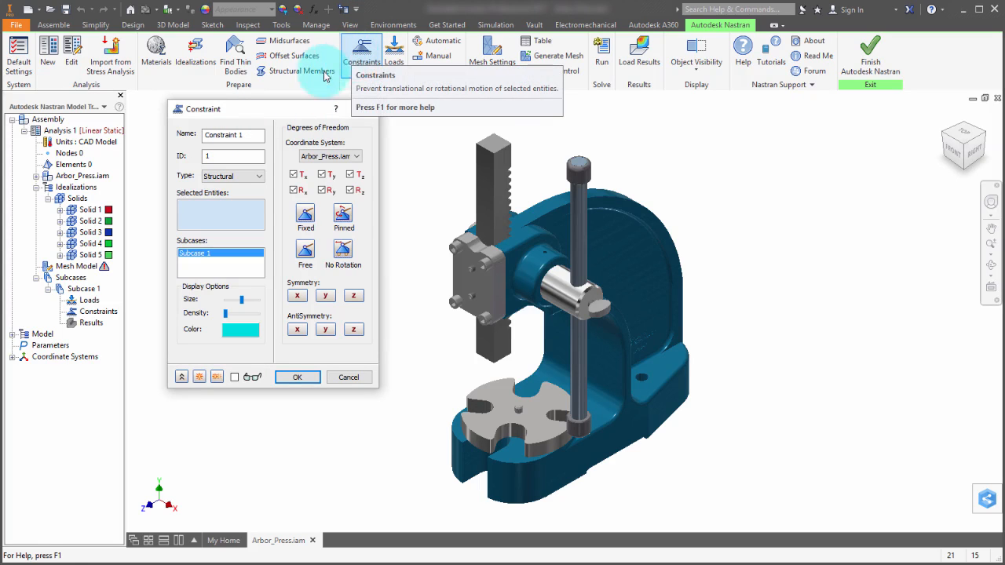
pyautogui.click(348, 377)
pyautogui.click(12, 335)
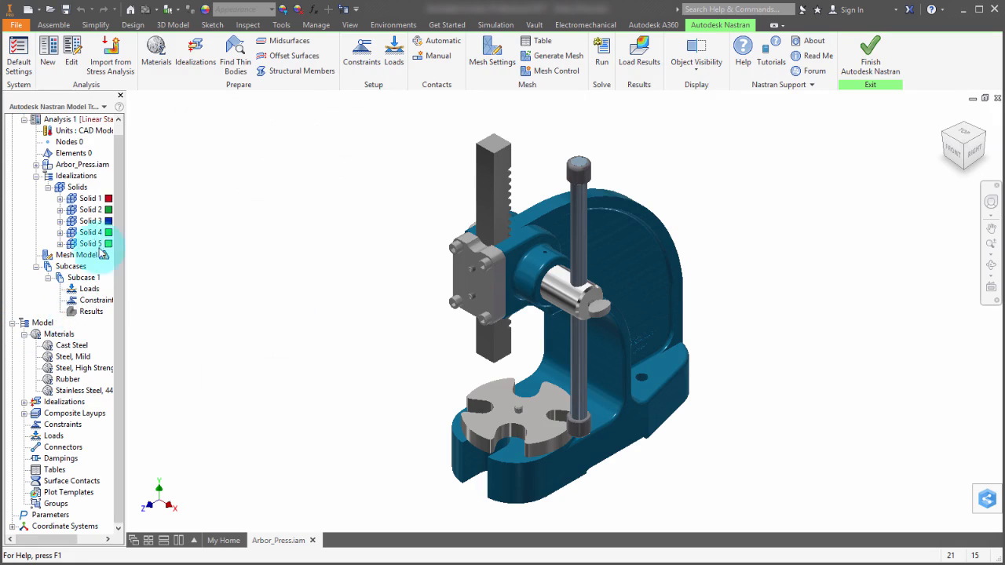
pyautogui.rightClick(75, 424)
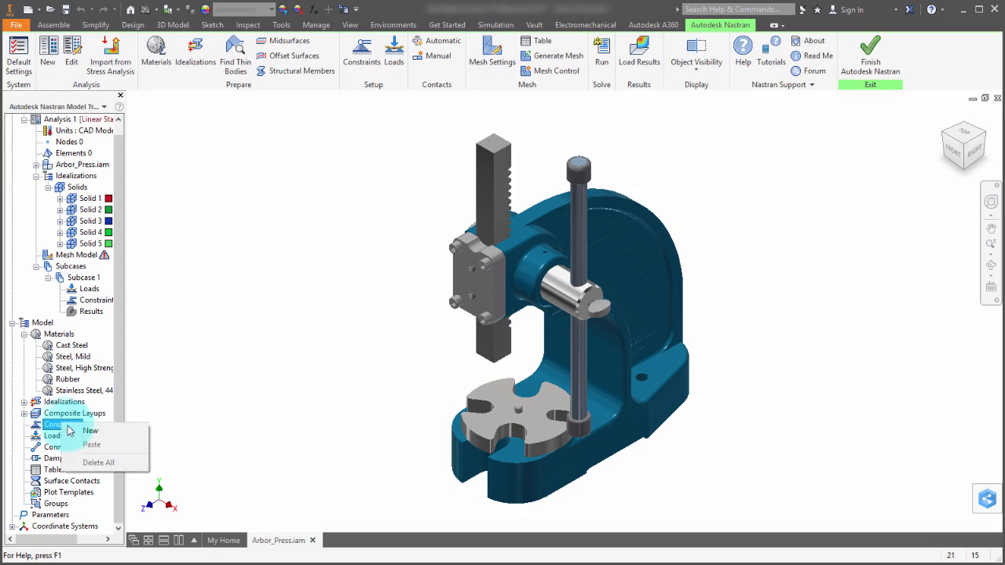
pyautogui.click(91, 434)
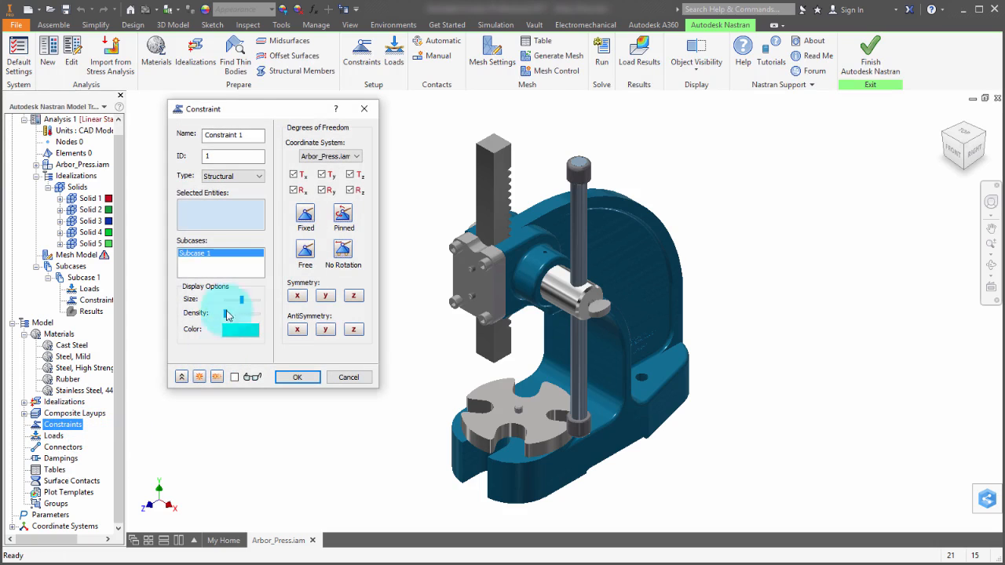
pyautogui.moveTo(205, 134); pyautogui.dragTo(252, 132)
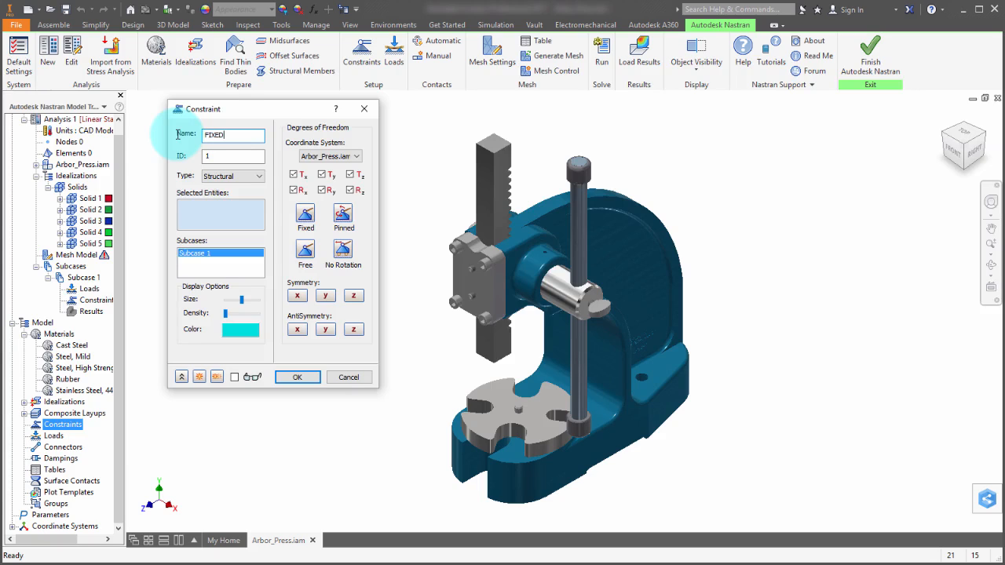
pyautogui.press('Tab')
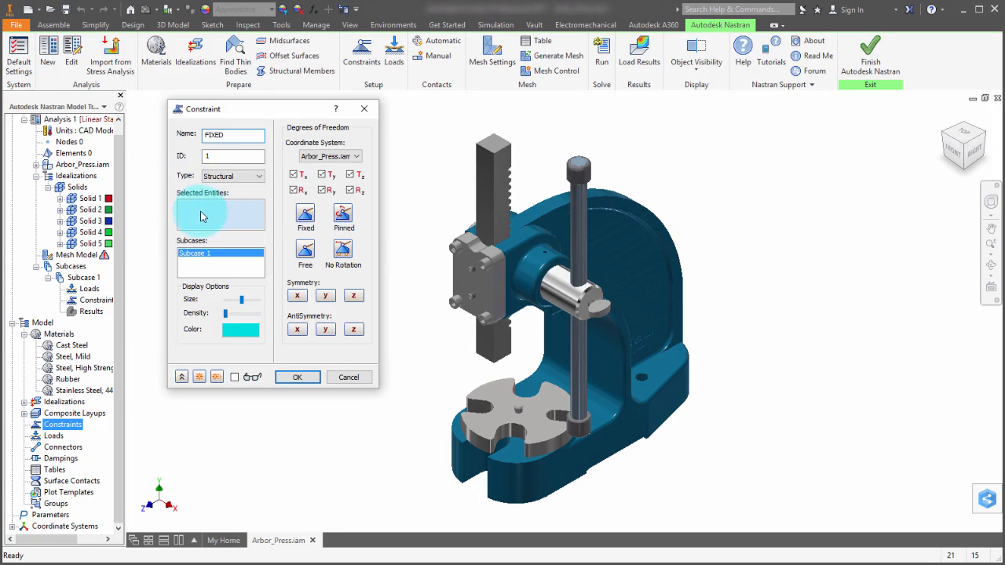
# - Switch the constraint type to Thermal to view its temperature setting, and restore it to Structural
pyautogui.click(228, 176)
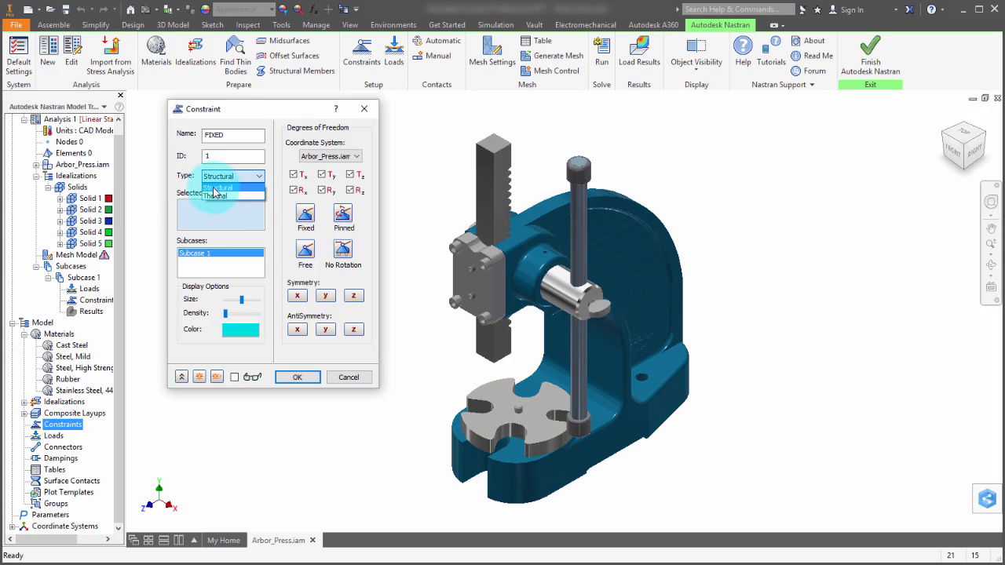
pyautogui.click(181, 177)
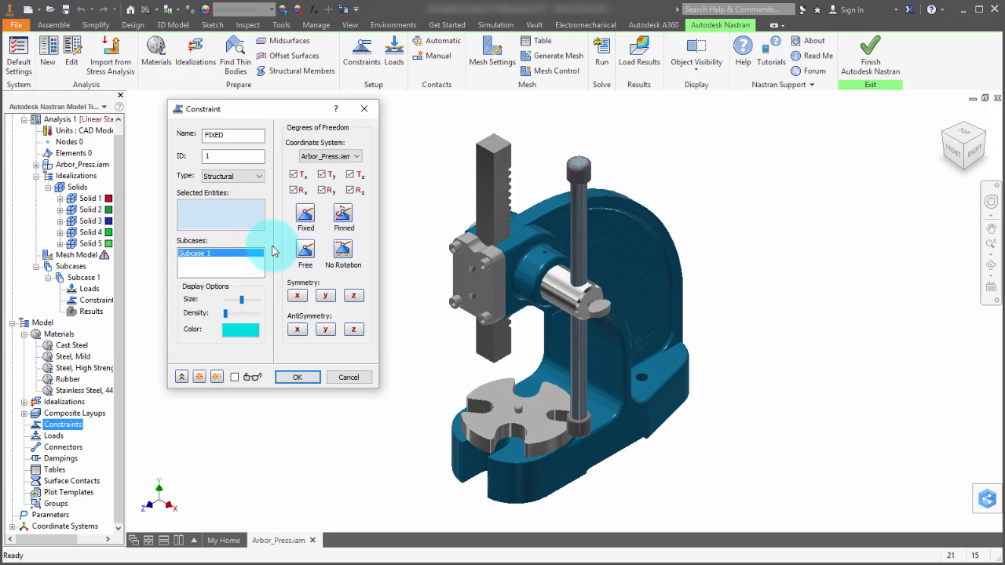
pyautogui.click(240, 176)
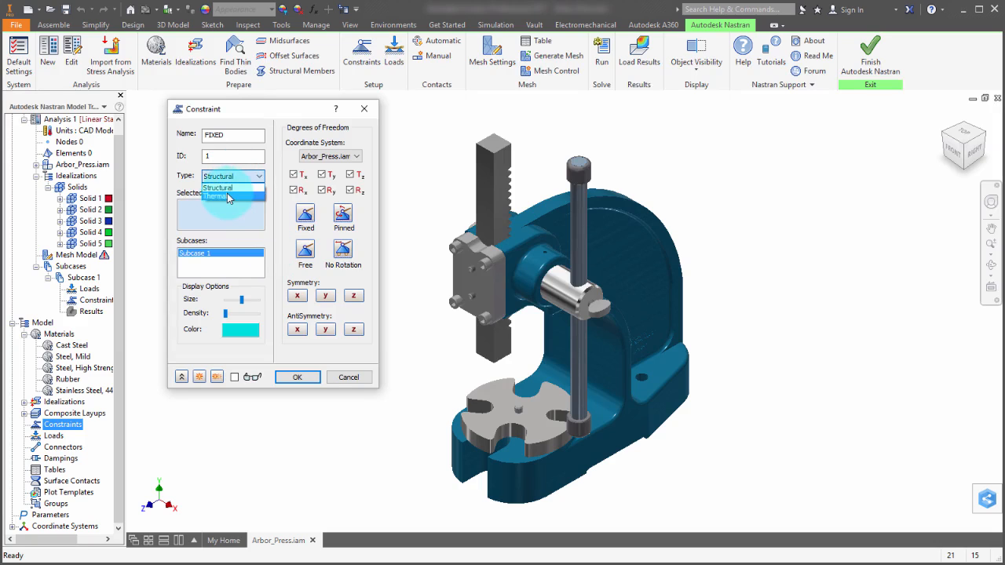
pyautogui.click(228, 196)
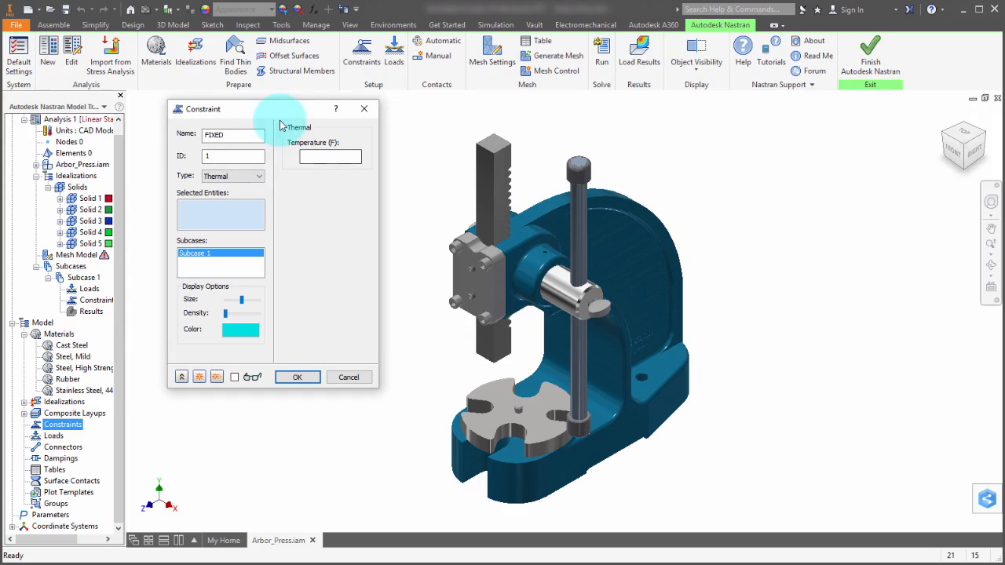
pyautogui.click(309, 157)
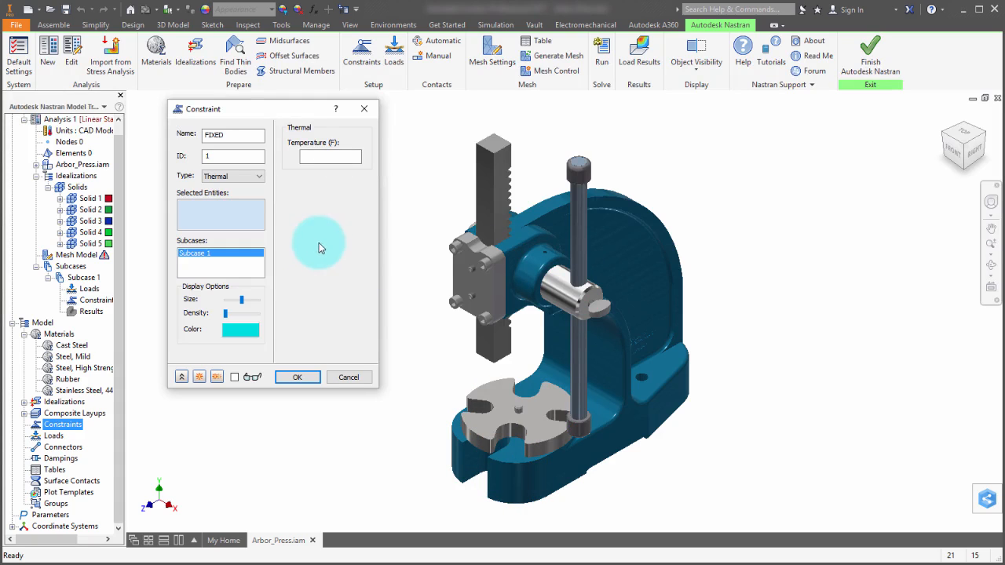
pyautogui.click(233, 179)
pyautogui.click(218, 188)
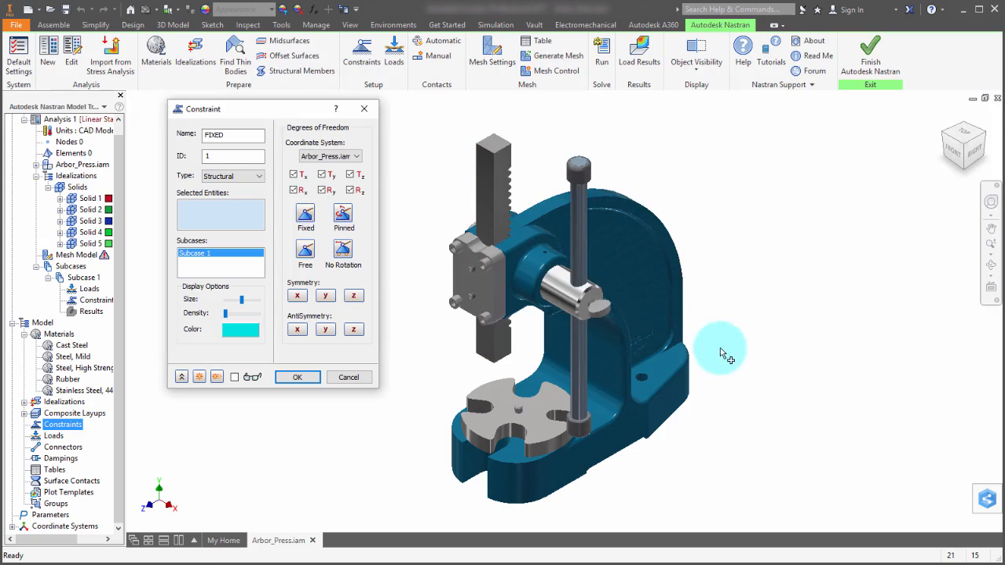
# - Select the two flat contact faces on the underside of the press frame as constraint entities
pyautogui.keyDown('shift'); pyautogui.moveTo(722, 348); pyautogui.dragTo(734, 231, button='middle'); pyautogui.keyUp('shift')
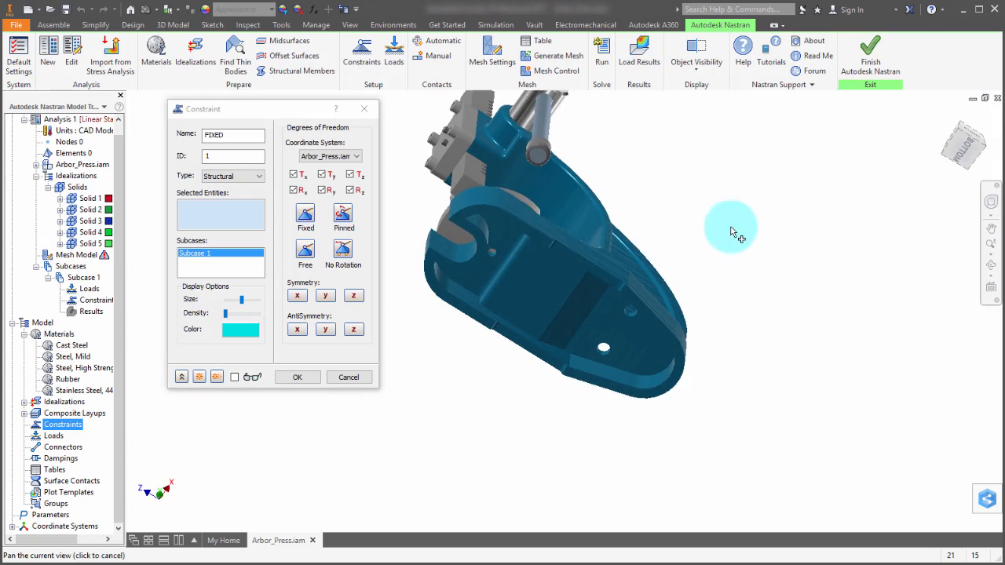
pyautogui.click(477, 216)
pyautogui.scroll(3, 565, 259)
pyautogui.scroll(-4, 574, 267)
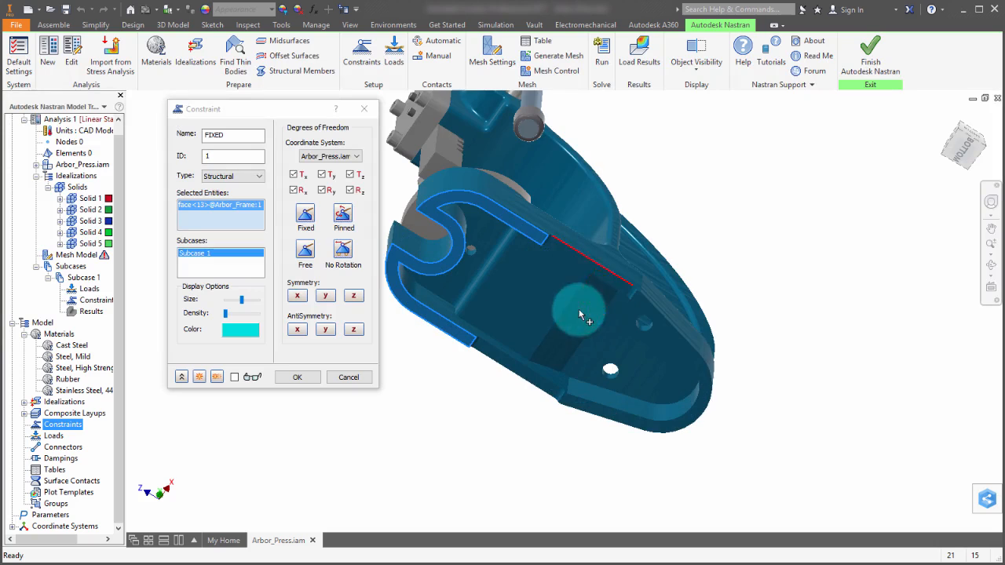
pyautogui.click(651, 310)
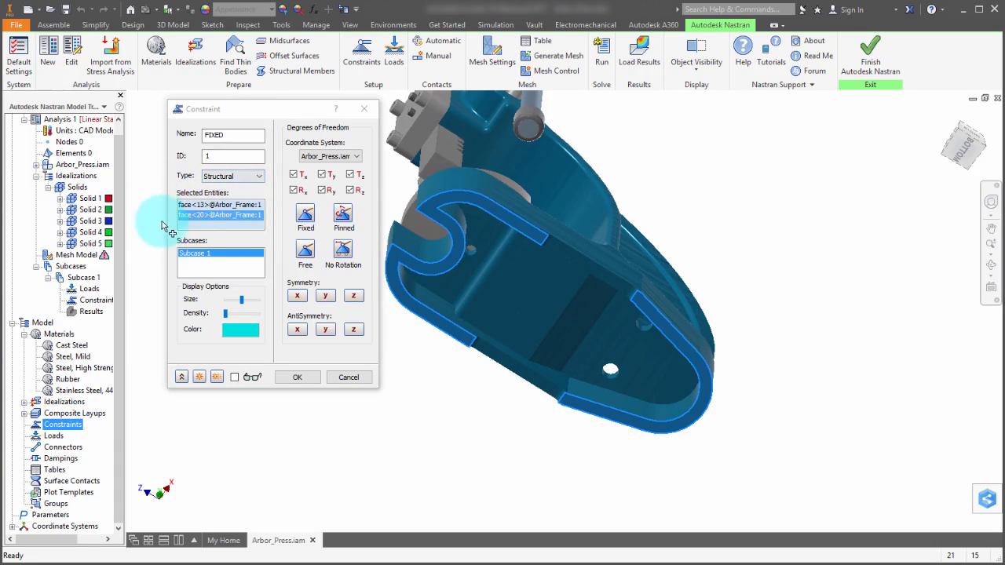
# - Delete the rear underside face from the constraint's selected entities and clear the remaining selection
pyautogui.rightClick(231, 216)
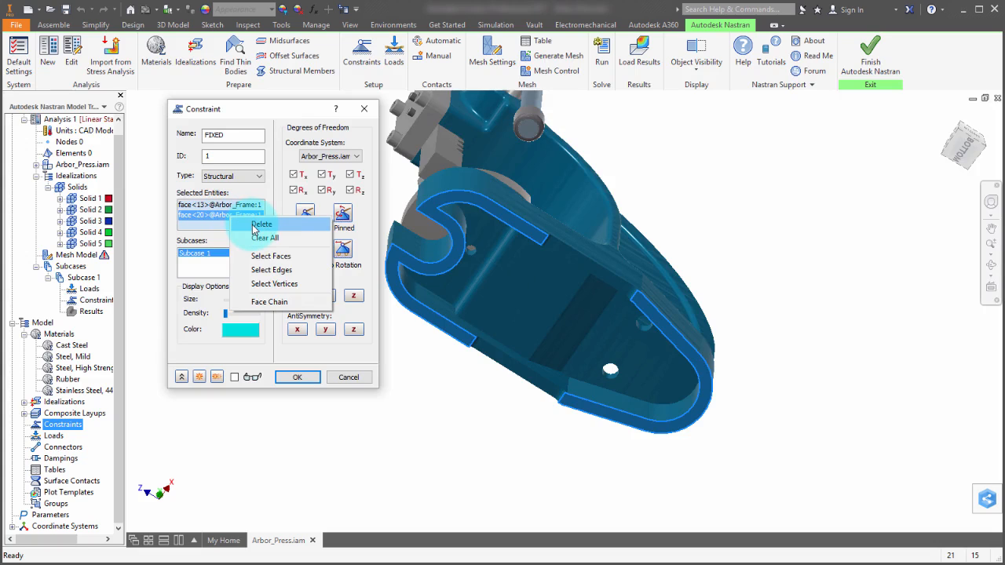
pyautogui.click(254, 227)
pyautogui.rightClick(213, 218)
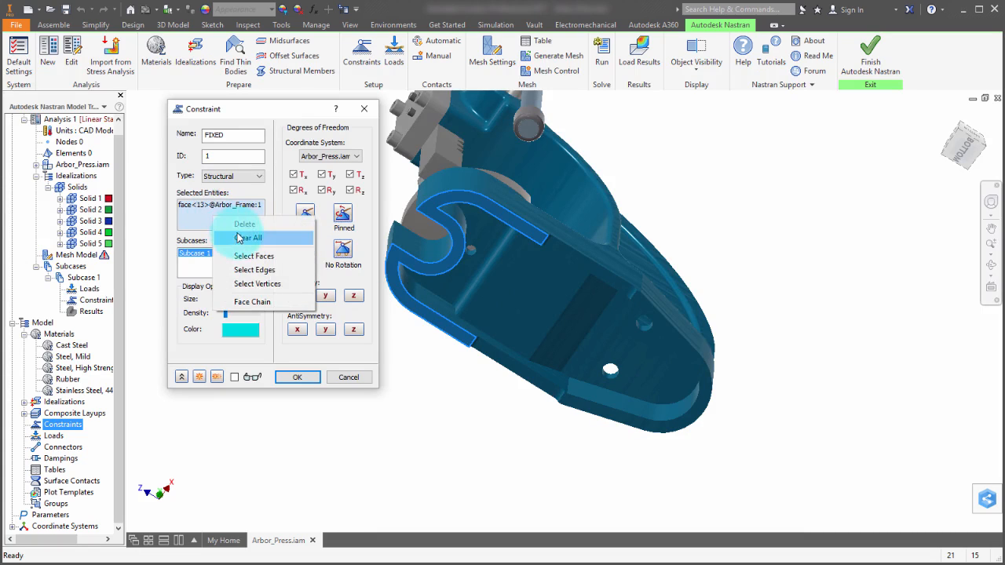
pyautogui.click(243, 238)
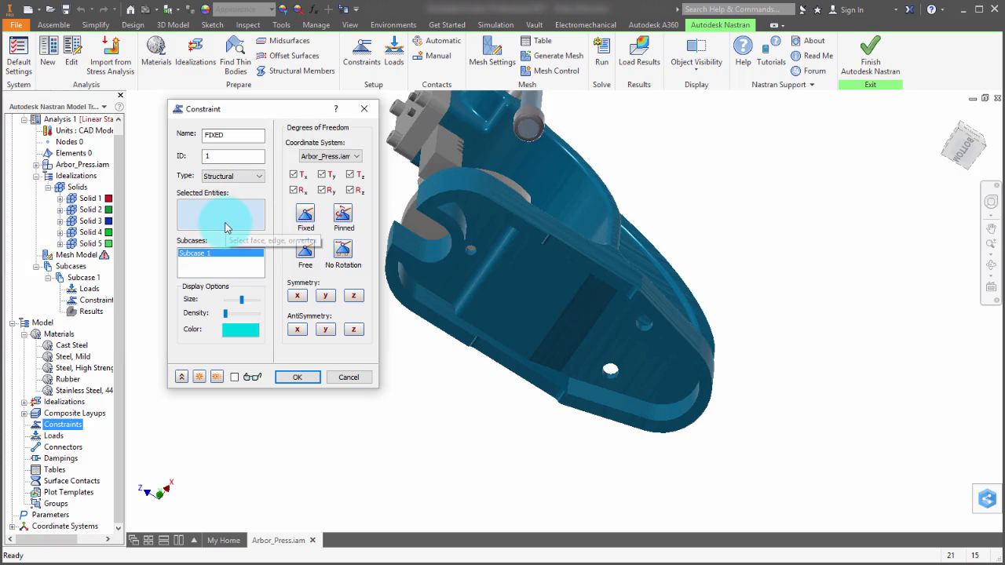
# - Enable edge, vertex and face selection for the constraint's entities
pyautogui.rightClick(217, 212)
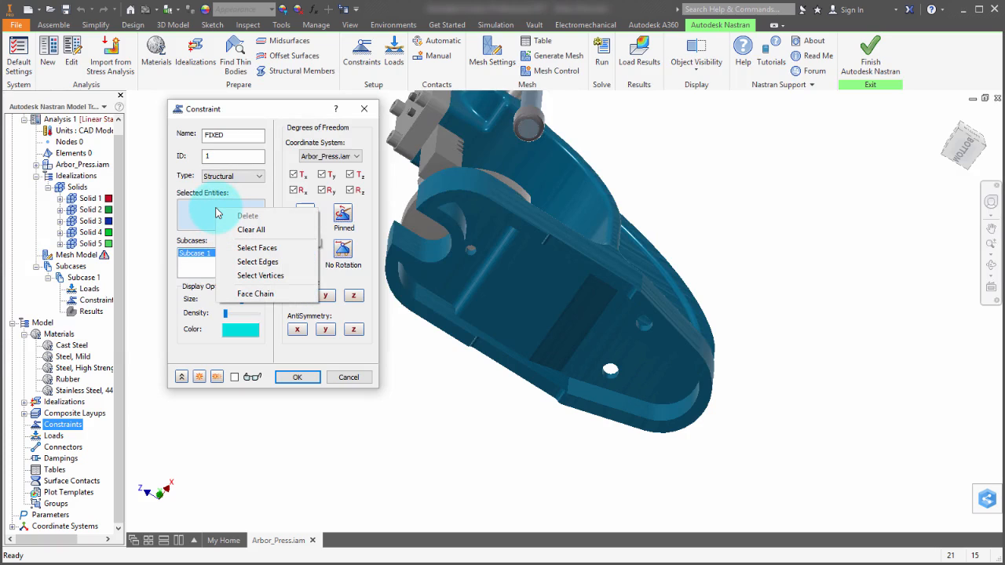
pyautogui.click(257, 262)
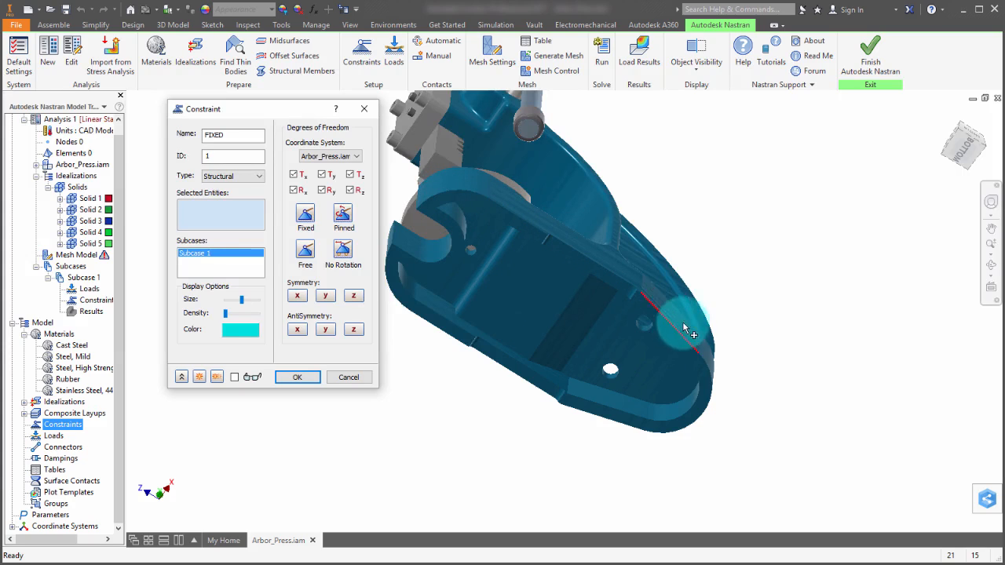
pyautogui.rightClick(226, 207)
pyautogui.click(267, 274)
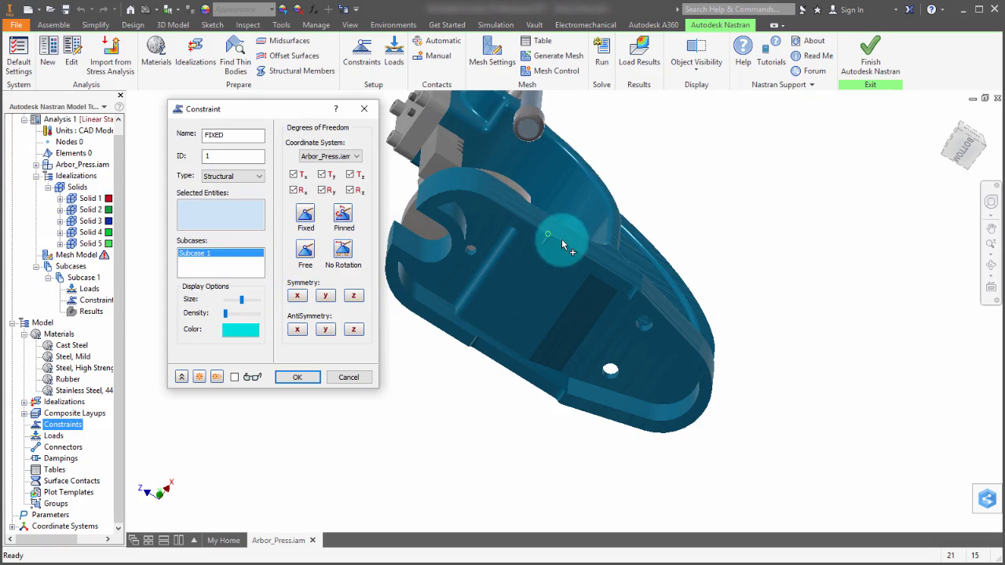
pyautogui.rightClick(242, 219)
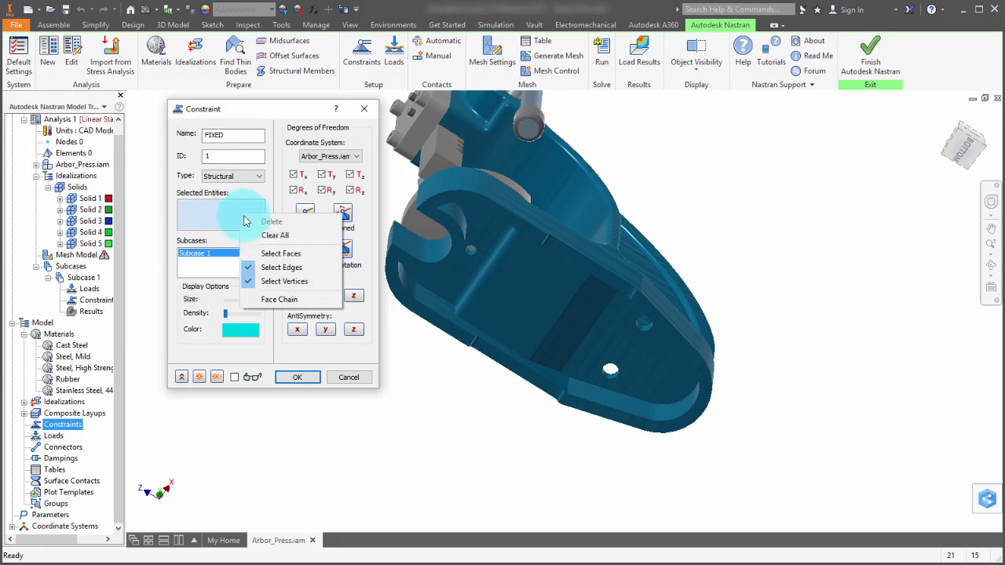
pyautogui.click(277, 254)
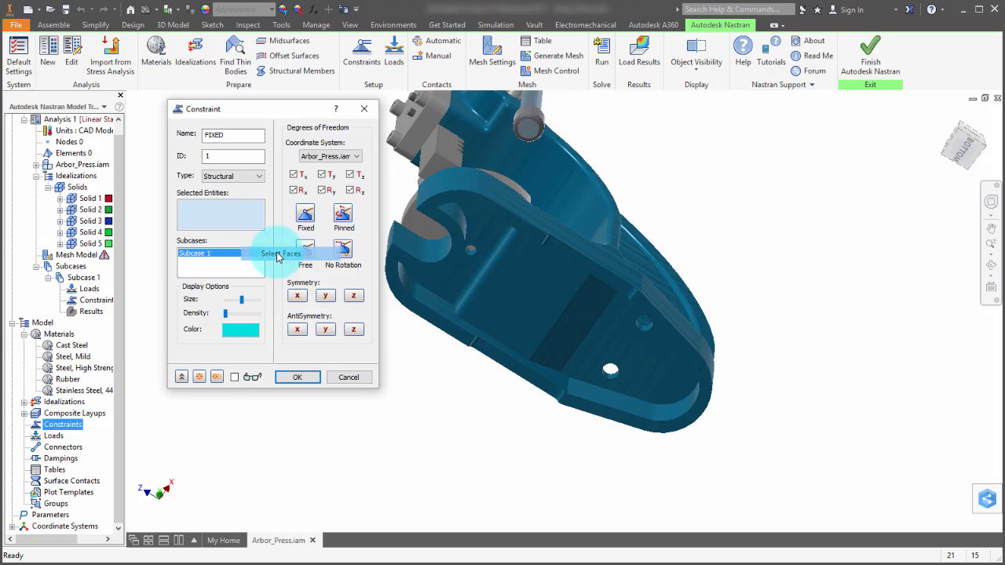
pyautogui.rightClick(239, 220)
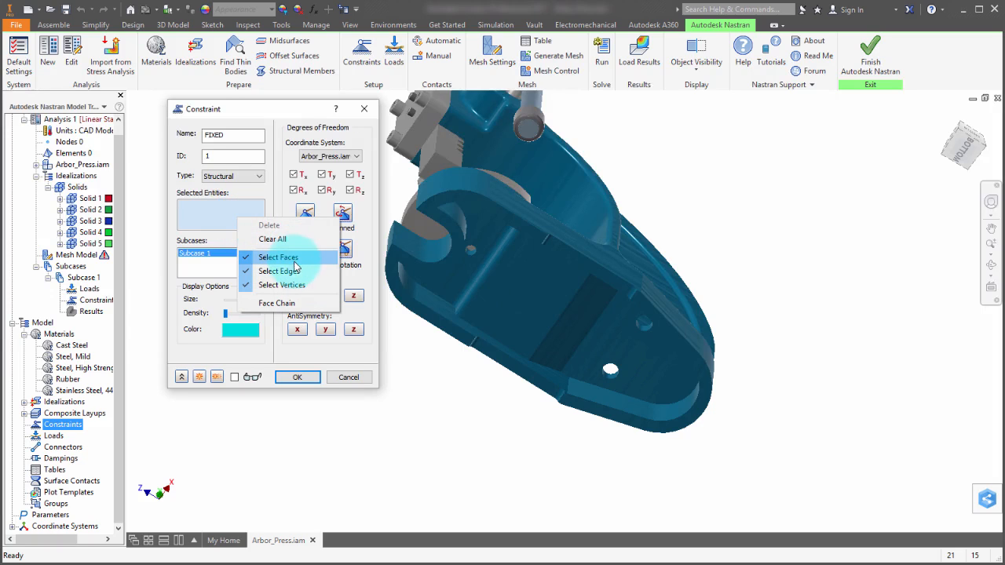
pyautogui.click(458, 424)
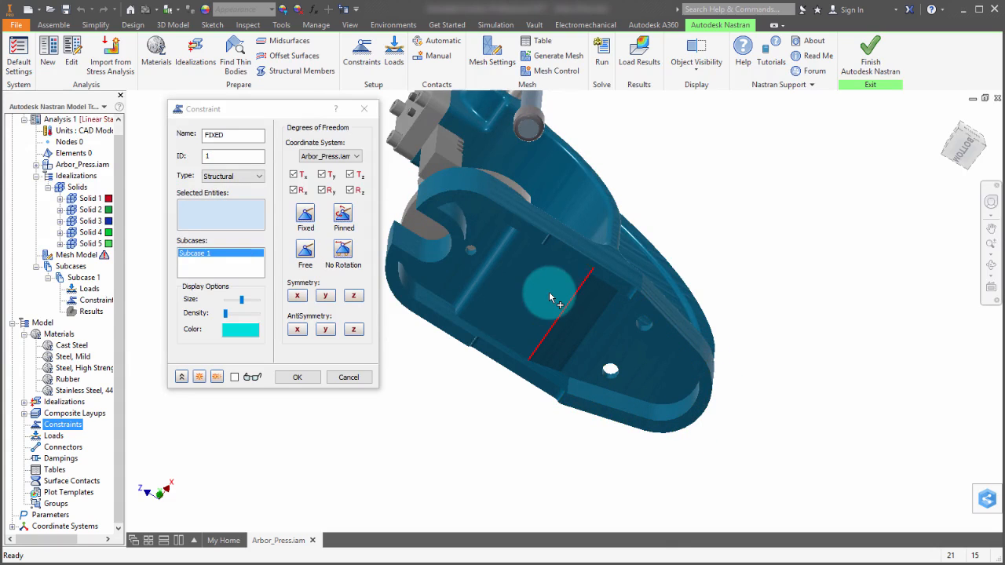
# - Select the curved outer side face at the front of the frame's base and clear it from the selected entities
pyautogui.rightClick(223, 219)
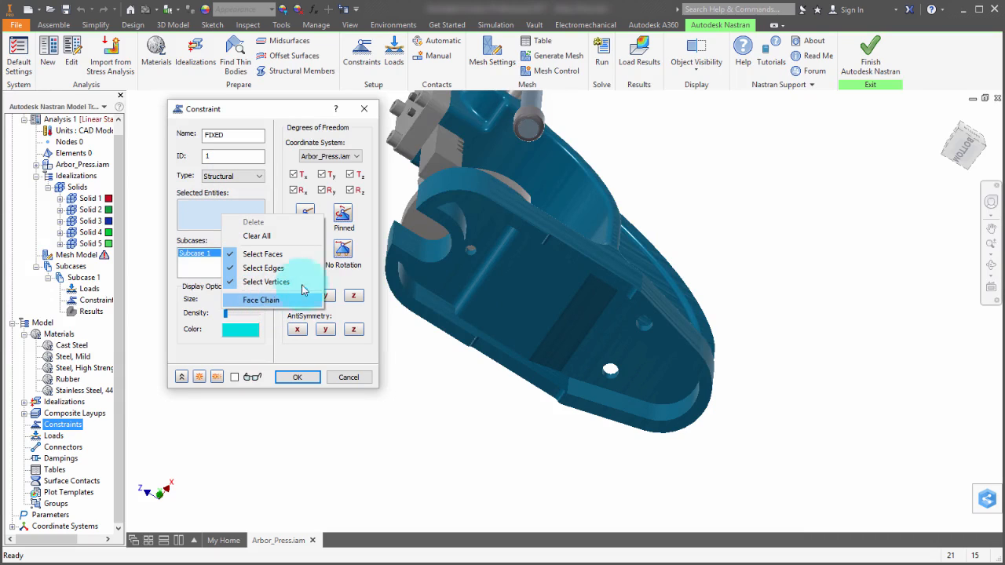
pyautogui.click(382, 197)
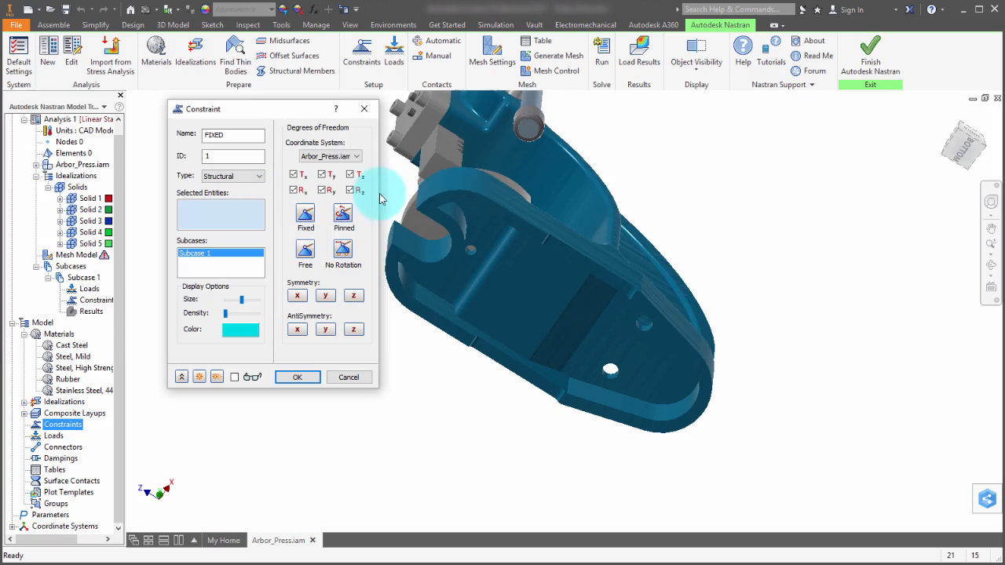
pyautogui.click(446, 197)
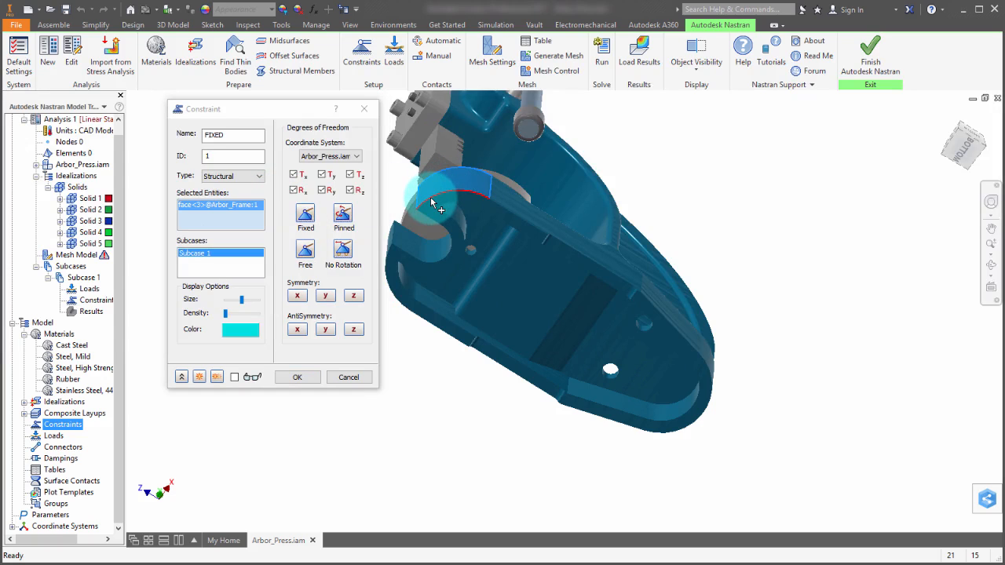
pyautogui.rightClick(227, 207)
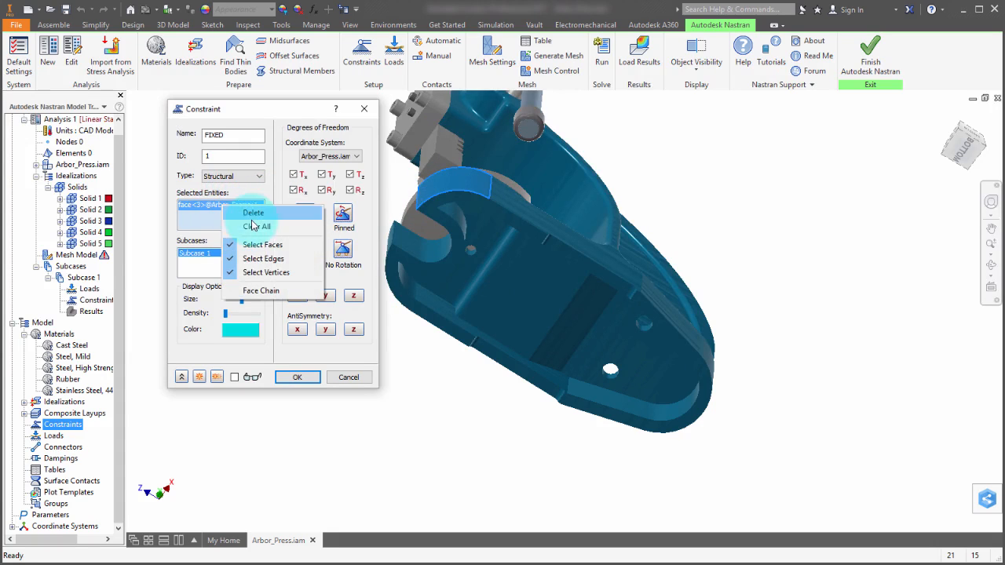
pyautogui.click(234, 225)
# - Enable Face Chain selection and pick the curved side face at the front of the frame's base
pyautogui.rightClick(228, 219)
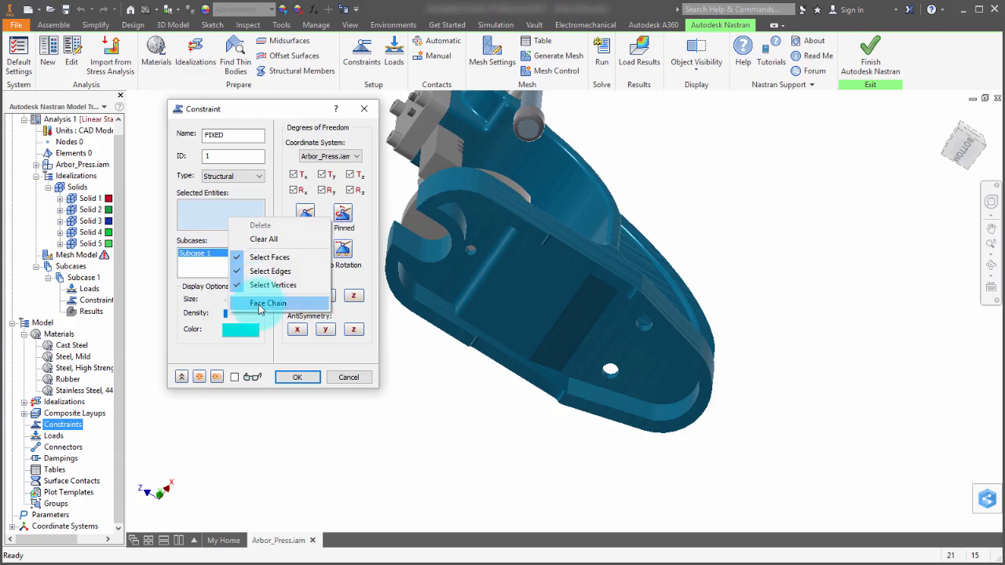
pyautogui.click(262, 305)
pyautogui.click(455, 191)
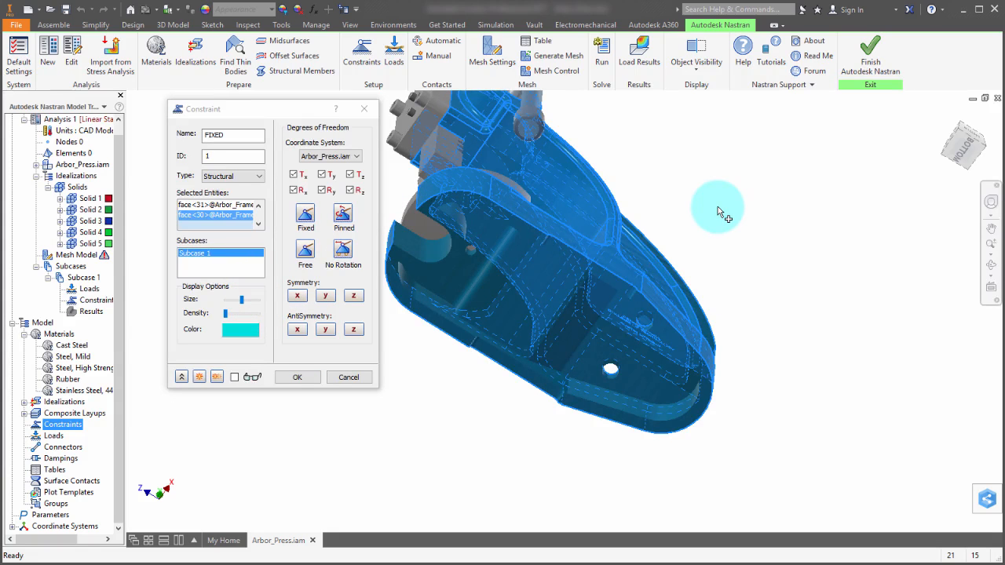
# - Clear the chained faces from the constraint's selected entities and disable Face Chain
pyautogui.rightClick(210, 215)
pyautogui.click(226, 237)
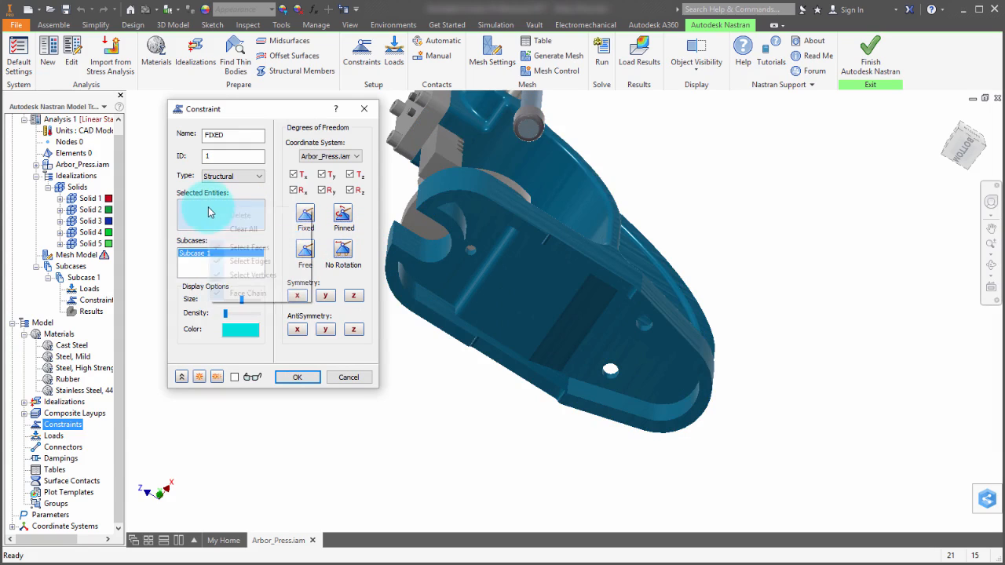
pyautogui.rightClick(211, 209)
pyautogui.click(243, 293)
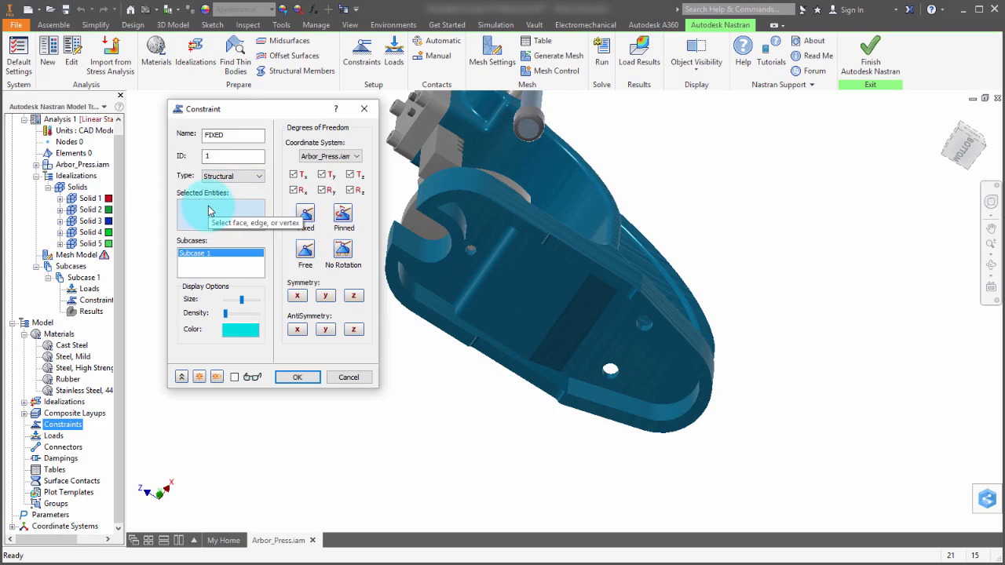
# - Assign the front and rear flat faces on the frame's underside to the FIXED constraint
pyautogui.click(431, 217)
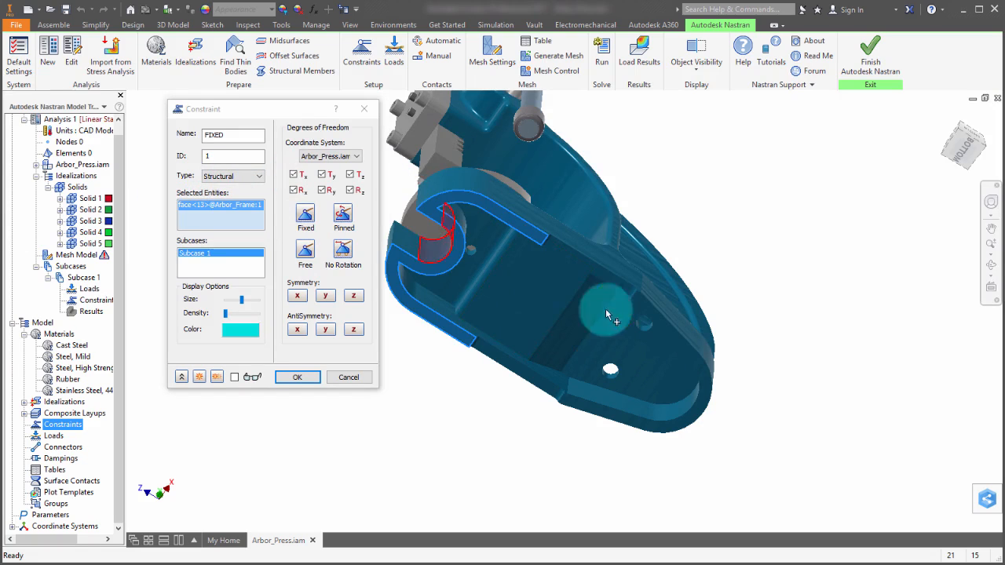
pyautogui.click(692, 358)
pyautogui.keyDown('shift'); pyautogui.moveTo(749, 238); pyautogui.dragTo(703, 268, button='middle'); pyautogui.keyUp('shift')
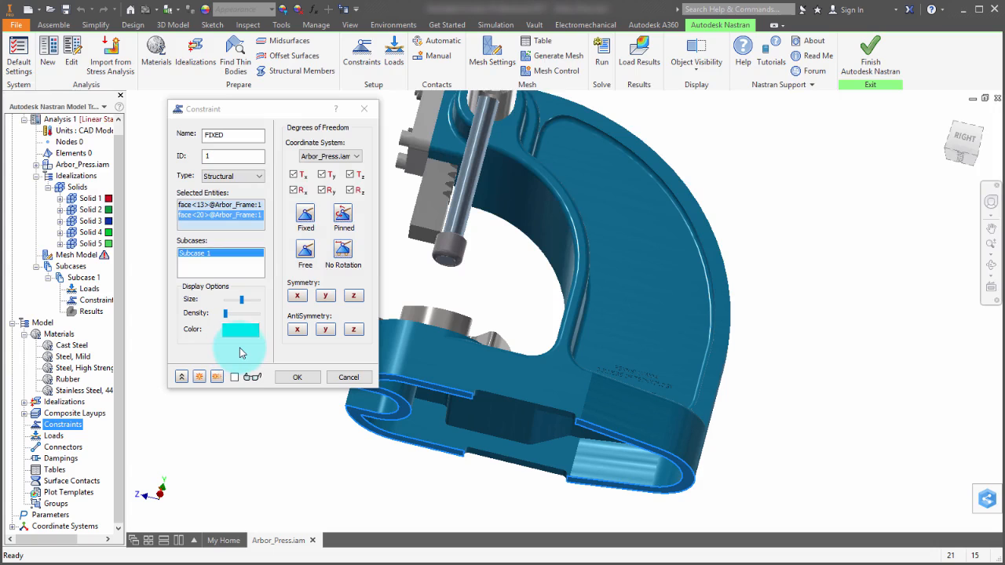
# - Turn on the preview of the FIXED constraint and slightly enlarge its symbols
pyautogui.click(234, 378)
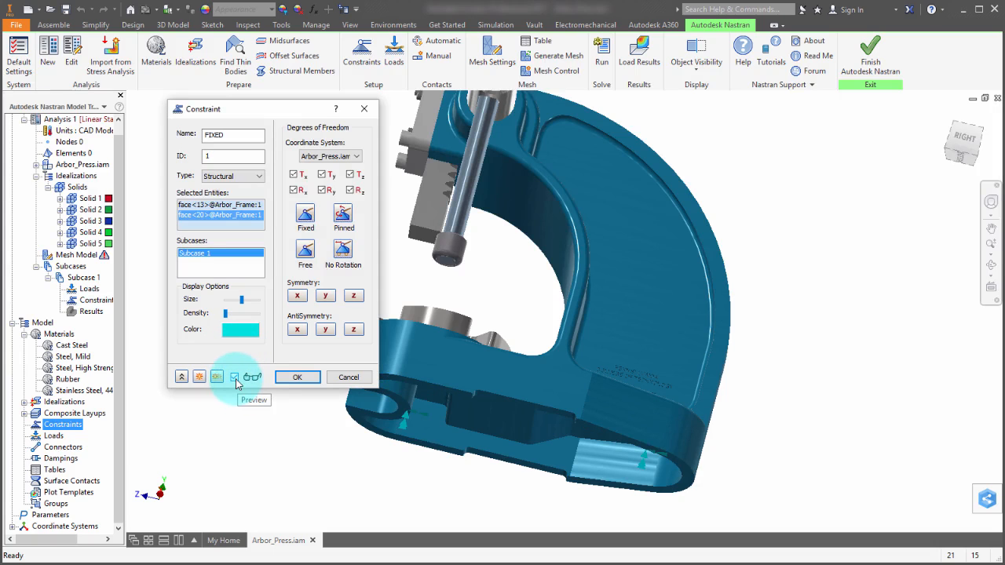
pyautogui.moveTo(526, 321); pyautogui.dragTo(569, 295, button='middle')
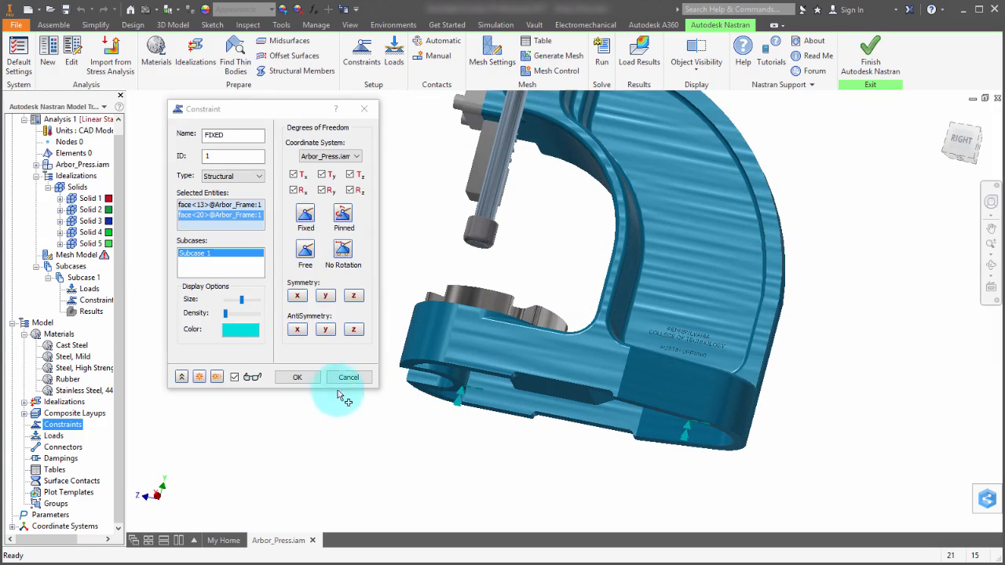
pyautogui.moveTo(243, 309); pyautogui.dragTo(253, 296)
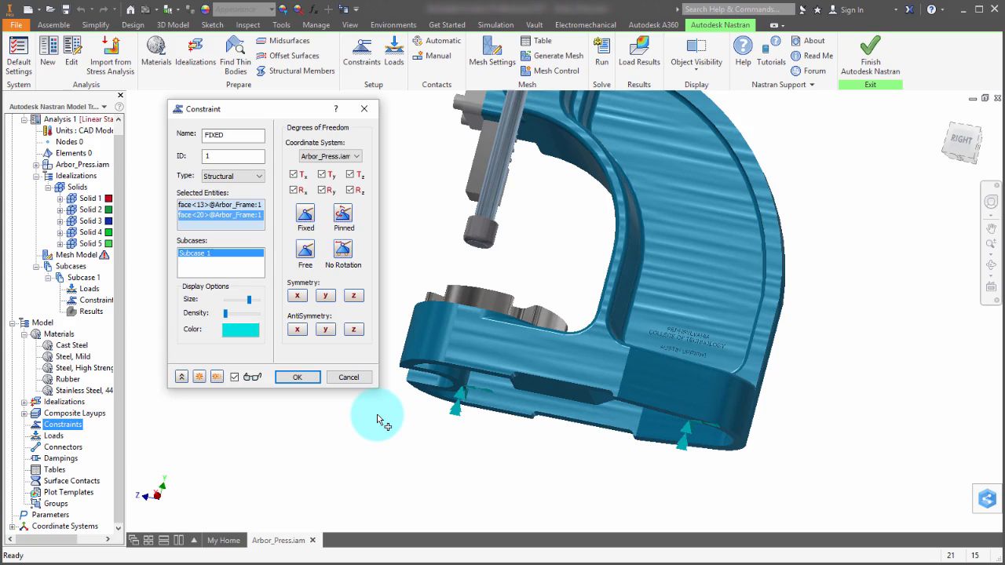
# - Color the constraint symbols dark red, slightly increase their density, and accept the FIXED constraint
pyautogui.click(230, 330)
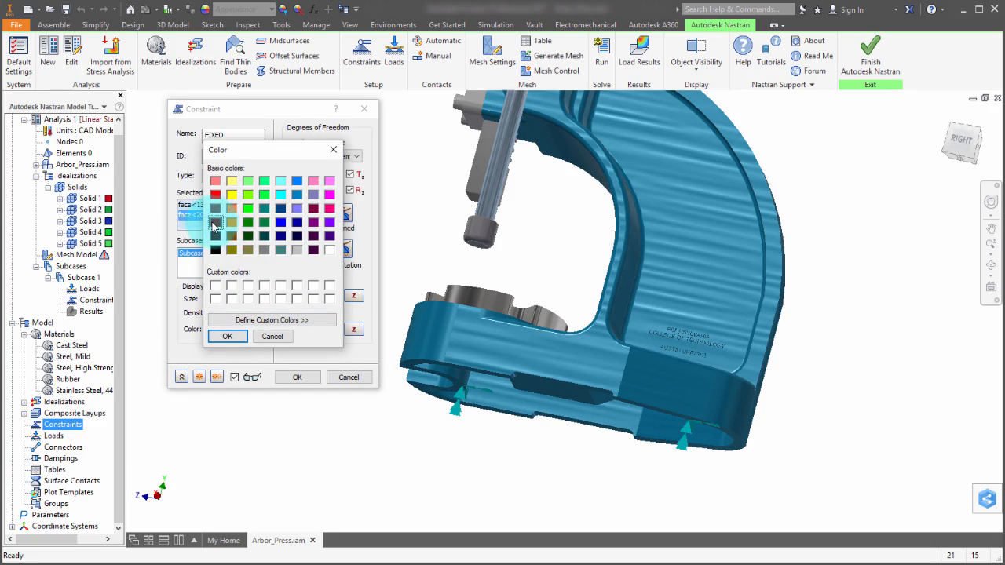
pyautogui.click(215, 222)
pyautogui.click(227, 336)
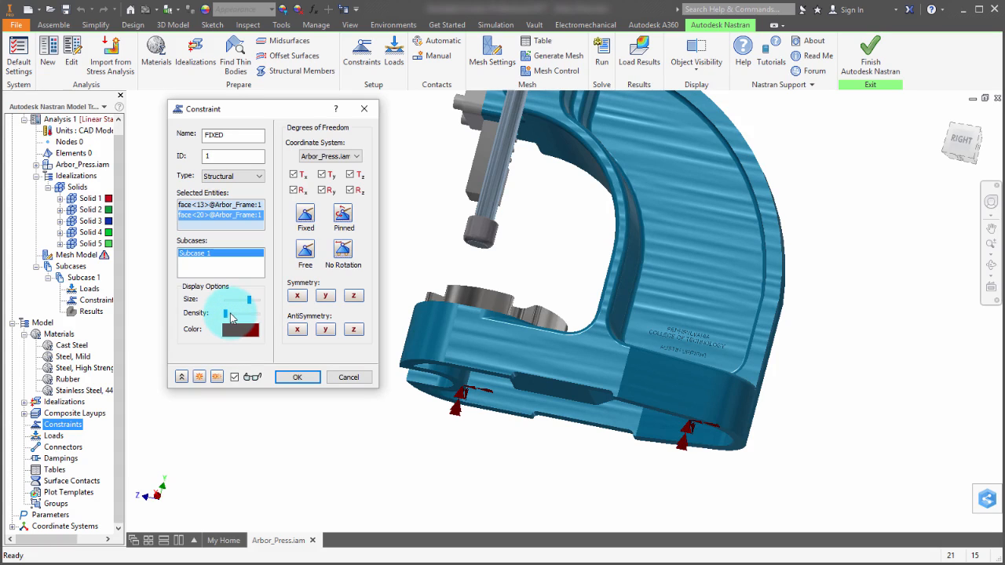
pyautogui.moveTo(231, 317); pyautogui.dragTo(230, 316)
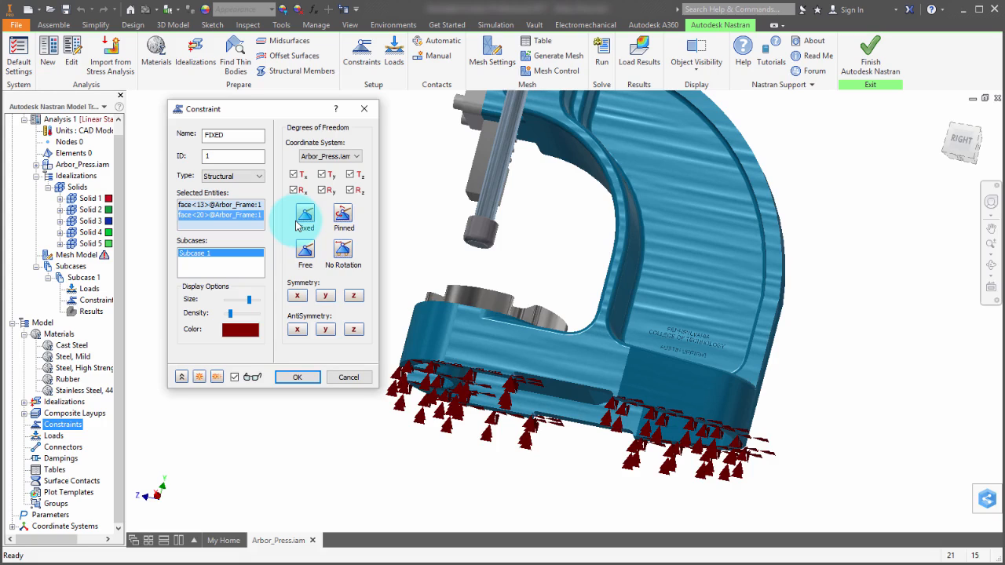
pyautogui.click(299, 379)
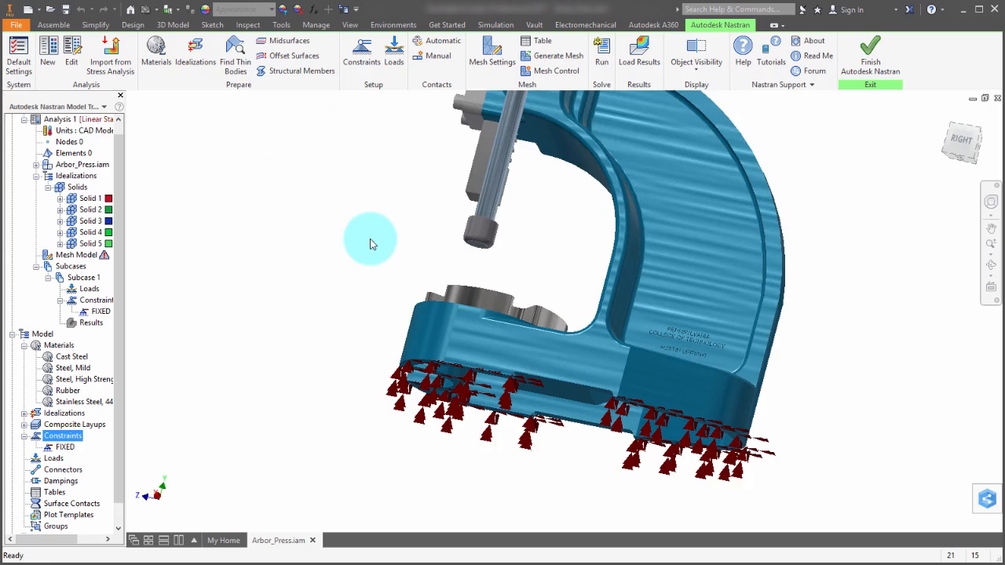
# - Edit the FIXED constraint to add the two recessed faces between the front and rear faces on the frame's underside
pyautogui.keyDown('shift'); pyautogui.moveTo(372, 244); pyautogui.dragTo(316, 262, button='middle'); pyautogui.keyUp('shift')
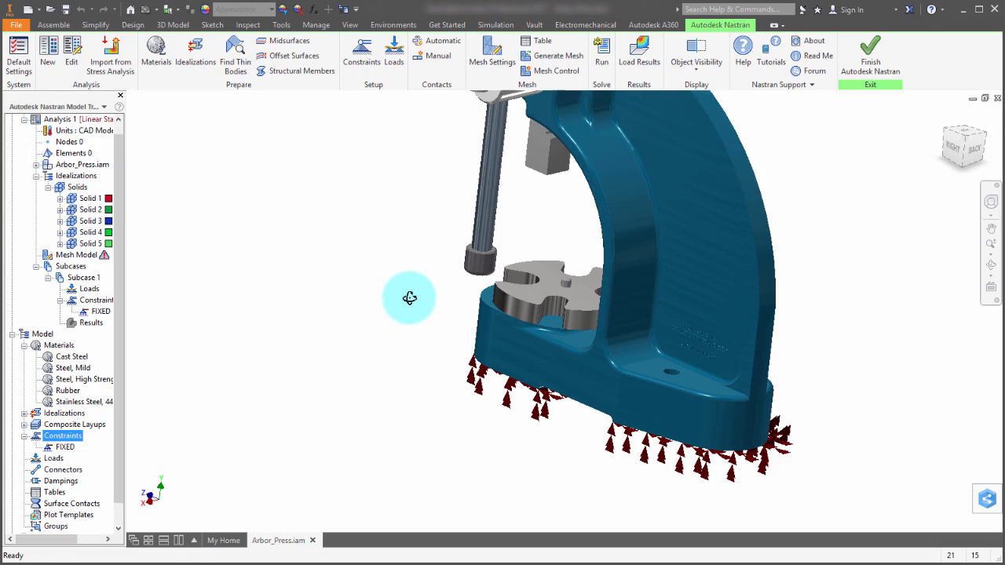
pyautogui.moveTo(410, 296)
pyautogui.keyDown('shift'); pyautogui.mouseDown(button='middle')
pyautogui.moveTo(409, 272)
pyautogui.moveTo(415, 311)
pyautogui.mouseUp(button='middle'); pyautogui.keyUp('shift')
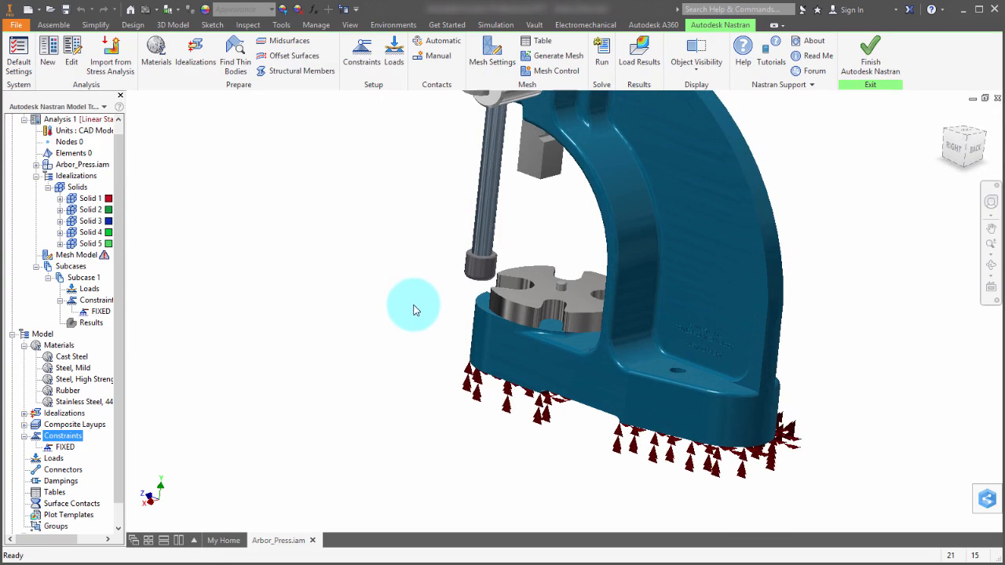
pyautogui.rightClick(64, 446)
pyautogui.click(94, 453)
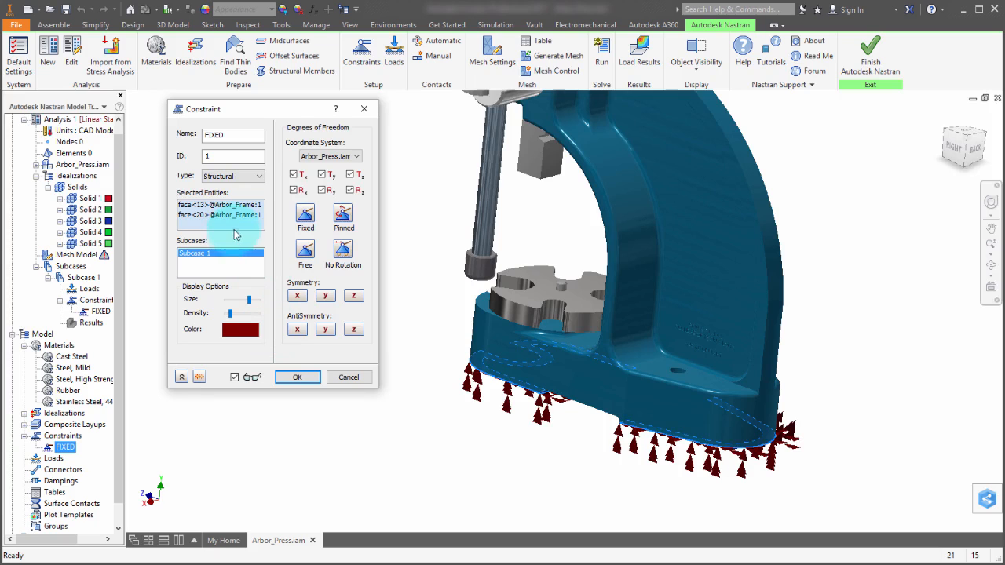
pyautogui.keyDown('shift'); pyautogui.moveTo(540, 385); pyautogui.dragTo(668, 401, button='middle'); pyautogui.keyUp('shift')
pyautogui.click(575, 313)
pyautogui.click(668, 397)
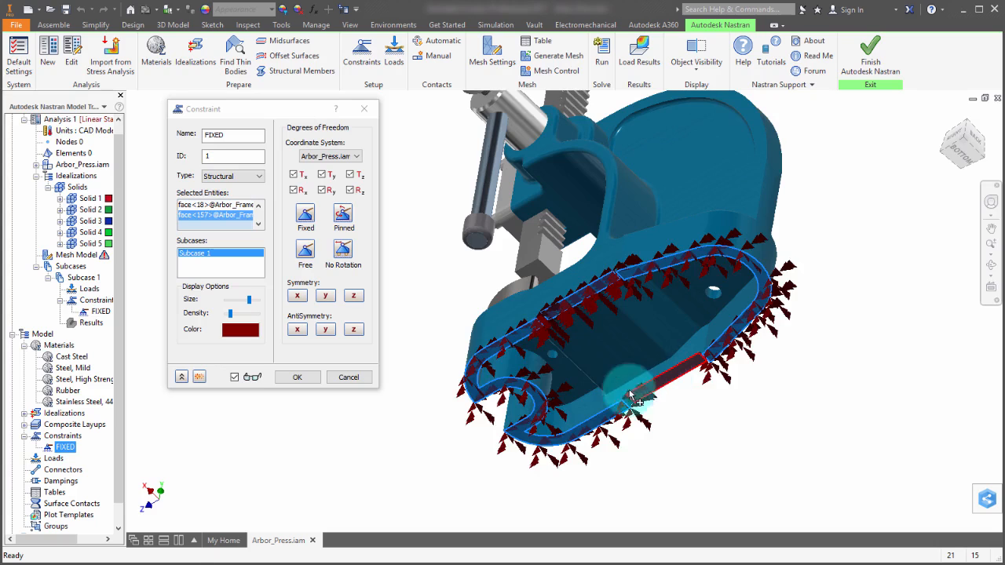
pyautogui.keyDown('shift'); pyautogui.moveTo(508, 265); pyautogui.dragTo(518, 325, button='middle'); pyautogui.keyUp('shift')
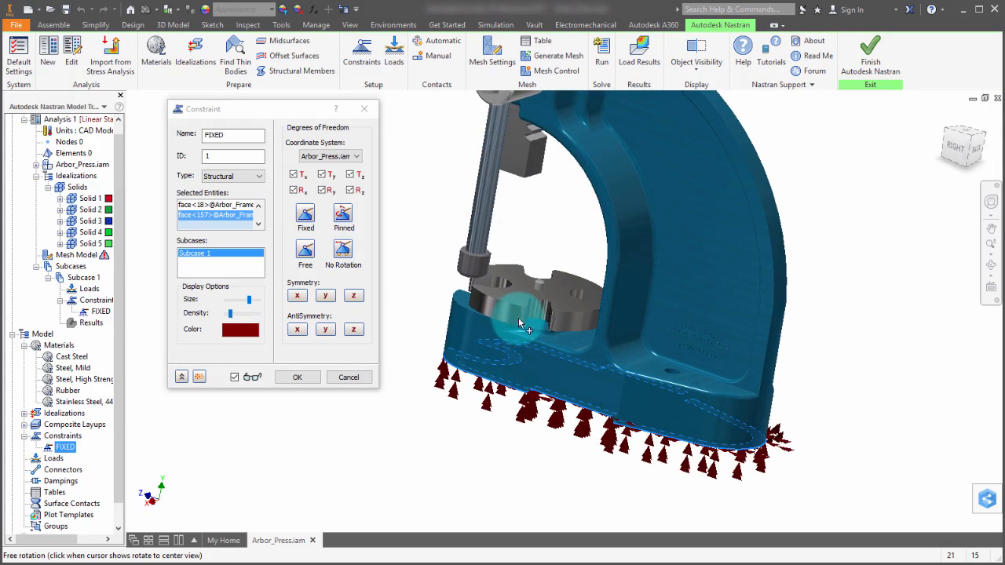
pyautogui.click(295, 378)
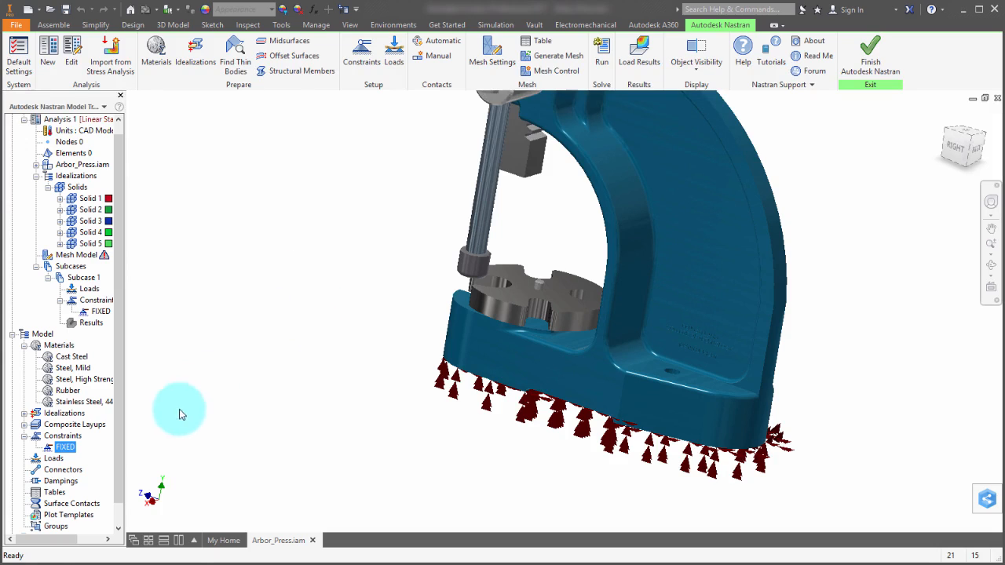
pyautogui.rightClick(65, 448)
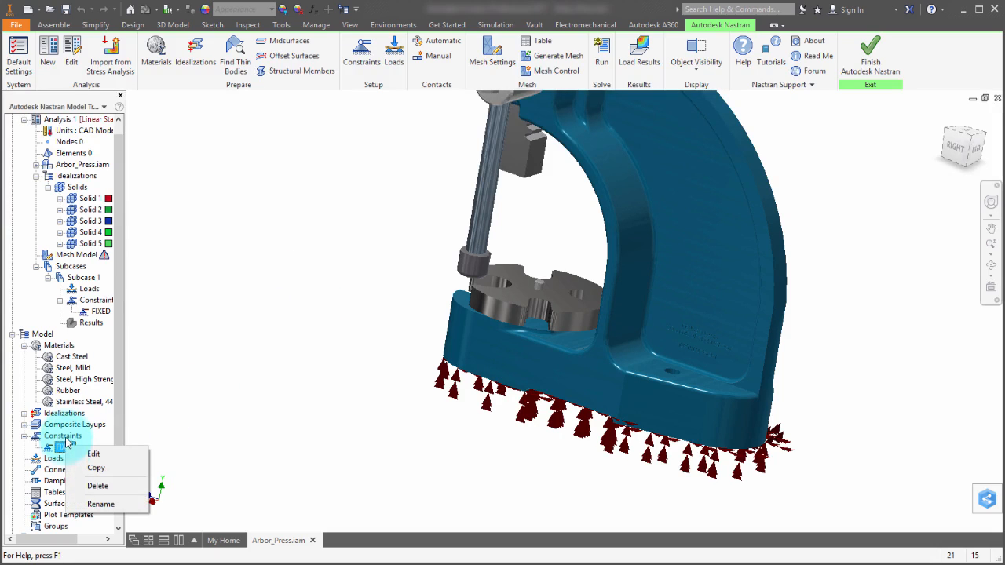
pyautogui.click(67, 436)
pyautogui.rightClick(68, 448)
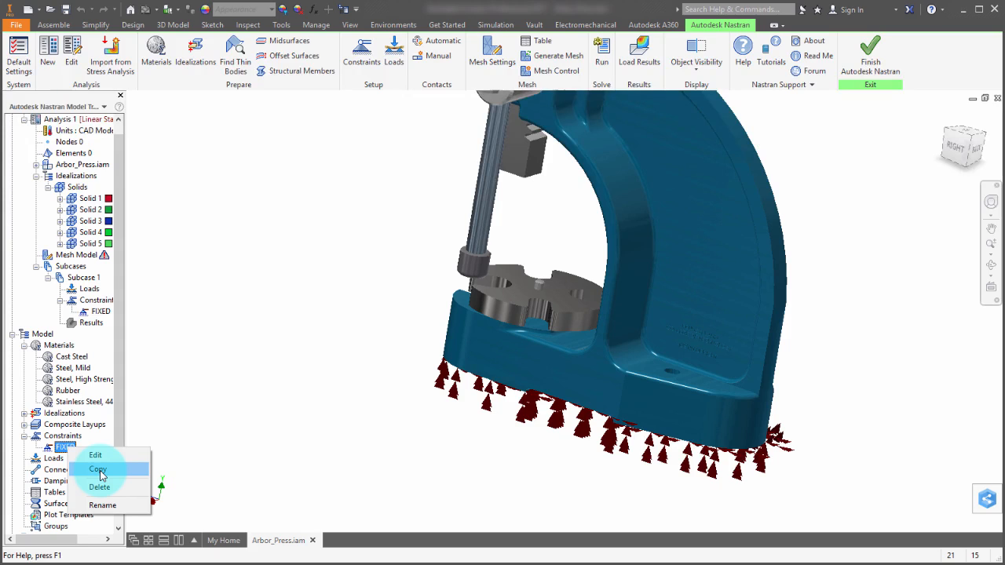
pyautogui.rightClick(104, 313)
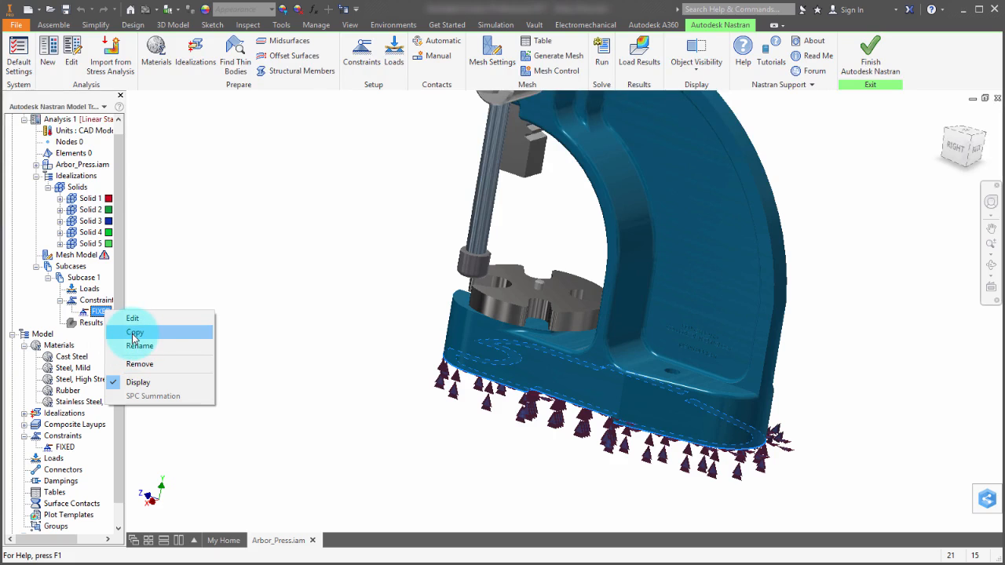
pyautogui.click(61, 436)
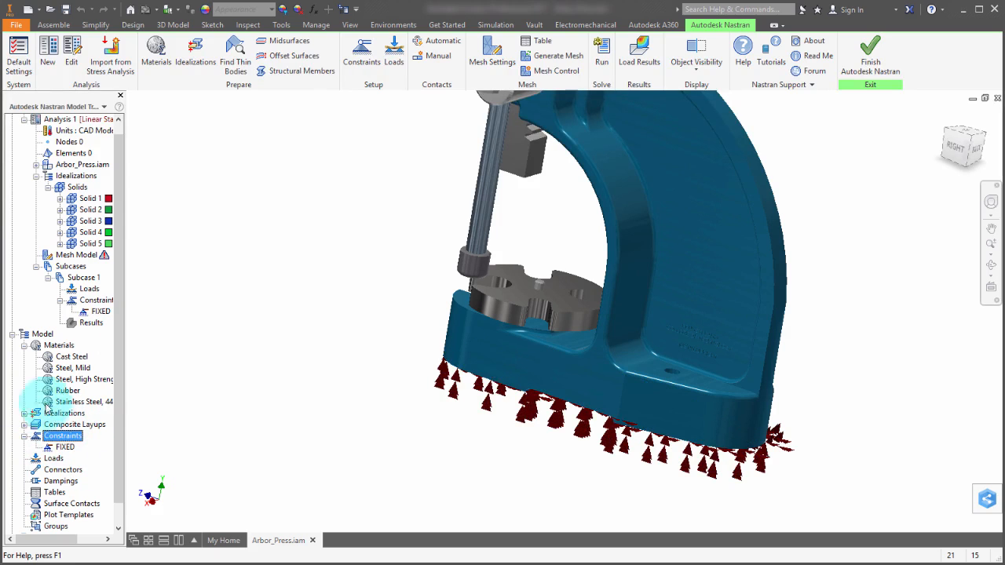
# - Collapse the Model branch of the Nastran model tree
pyautogui.click(12, 335)
pyautogui.click(39, 345)
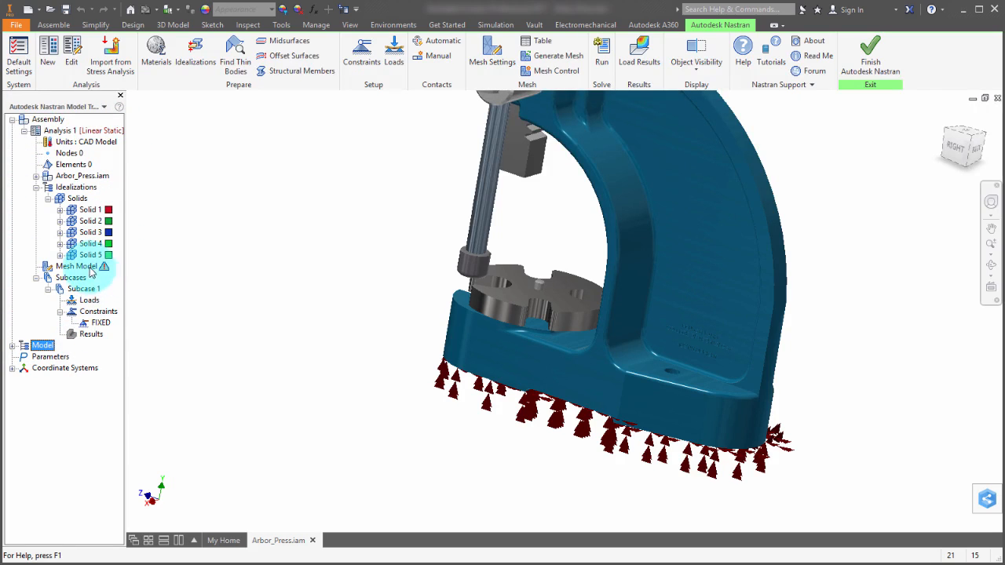
# - Hide the symbols of the FIXED constraint under Subcase 1, and display them again
pyautogui.rightClick(95, 322)
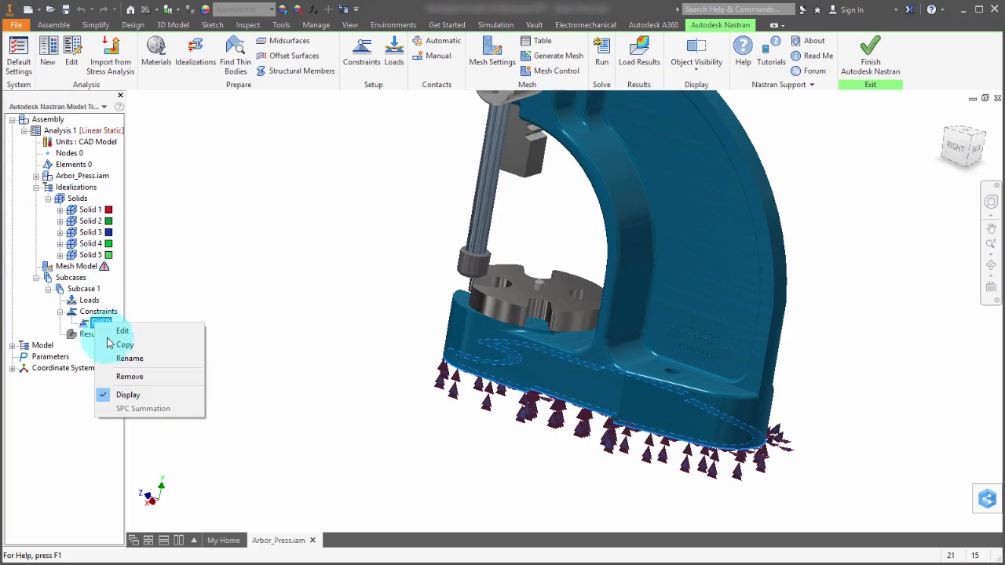
pyautogui.click(128, 395)
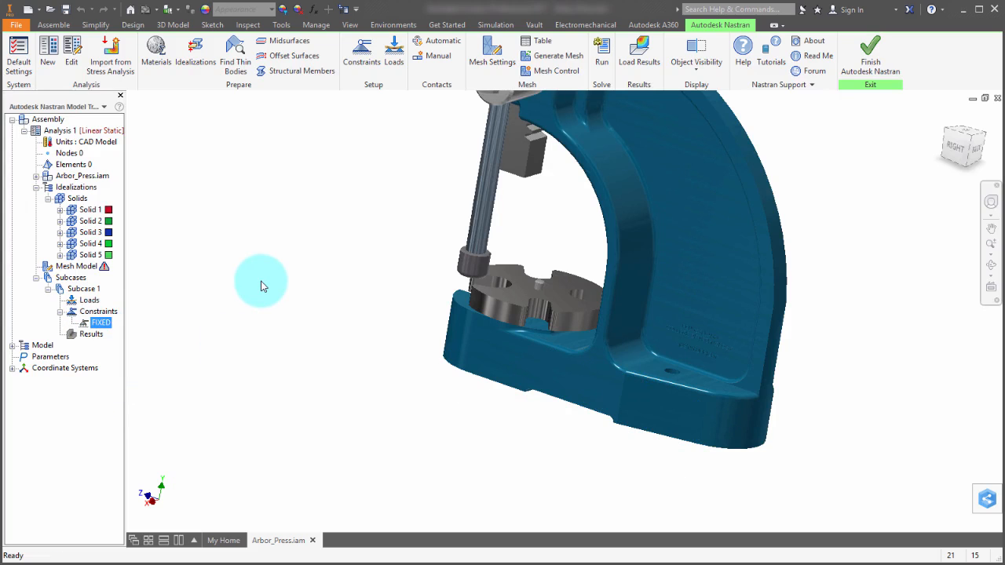
pyautogui.rightClick(98, 322)
pyautogui.click(145, 393)
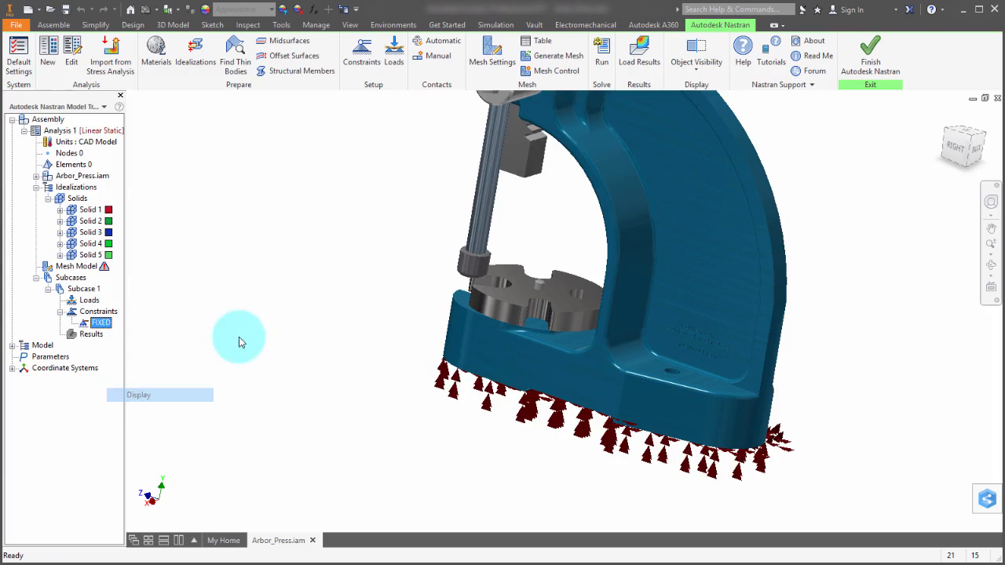